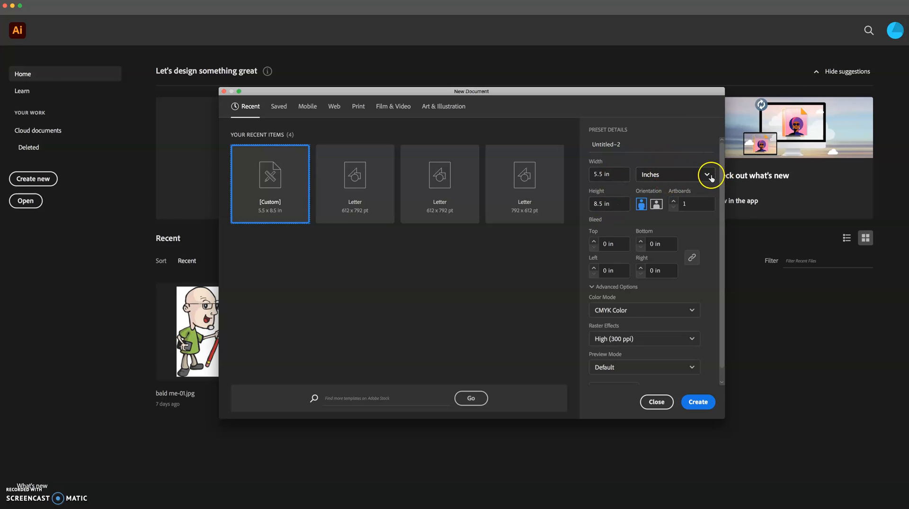
Preview the page size in Picas, Points and Pixels, then settle on Inches for 5.5 × 8.5 in.
click(707, 175)
click(647, 227)
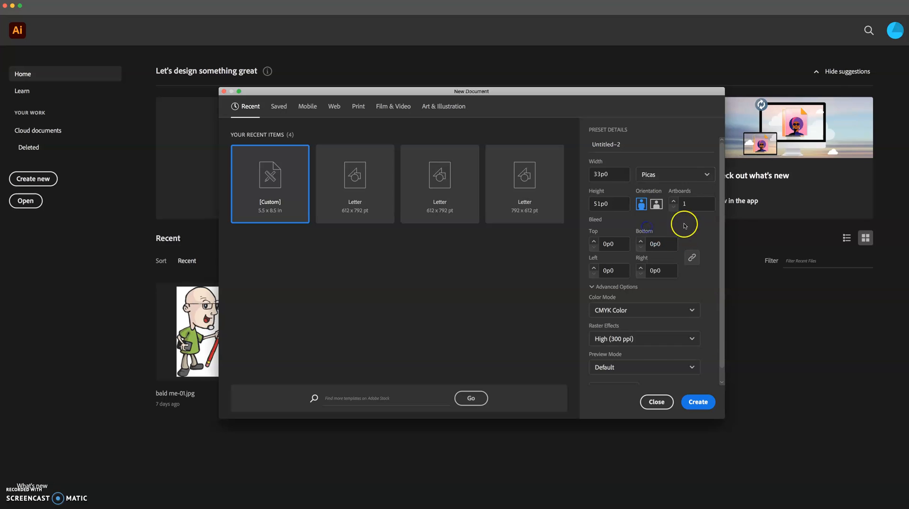
click(704, 175)
click(653, 212)
click(701, 176)
click(658, 193)
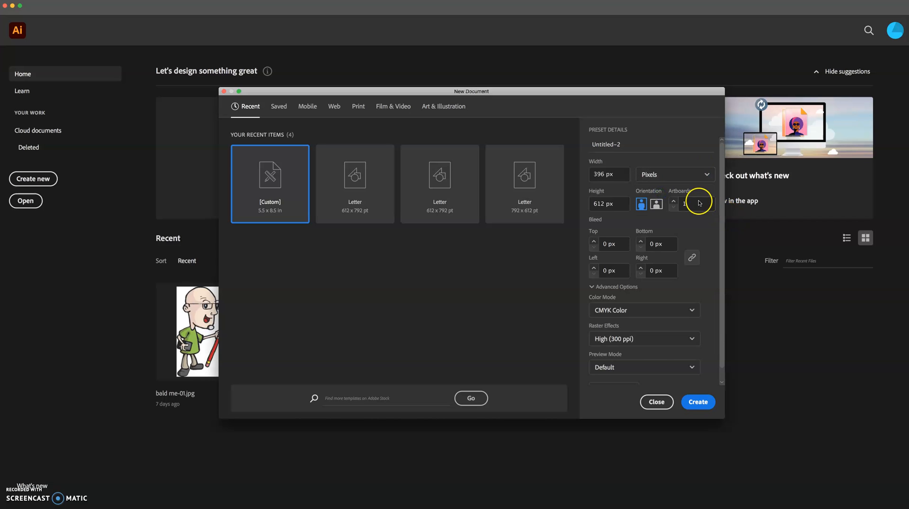
click(705, 176)
click(664, 245)
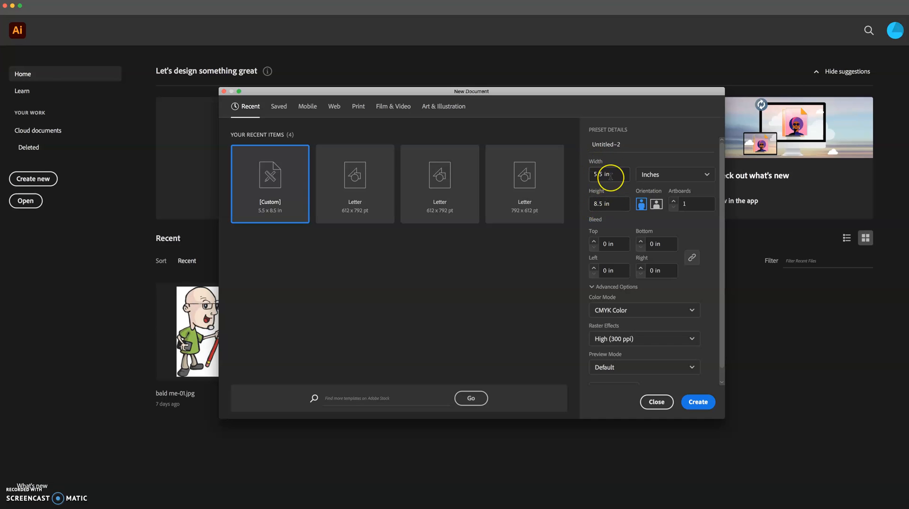
Keep CMYK Color and High (300 ppi) raster effects, then create the Untitled-2 document.
click(614, 205)
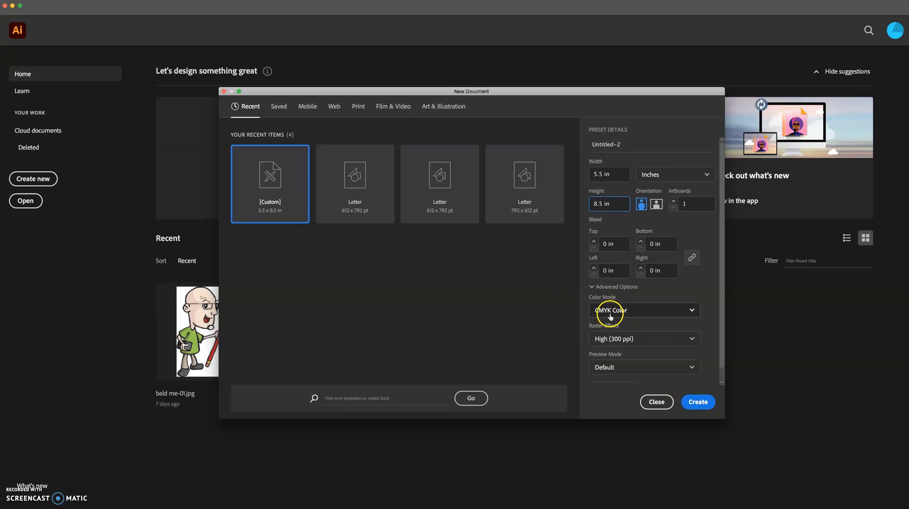
click(692, 311)
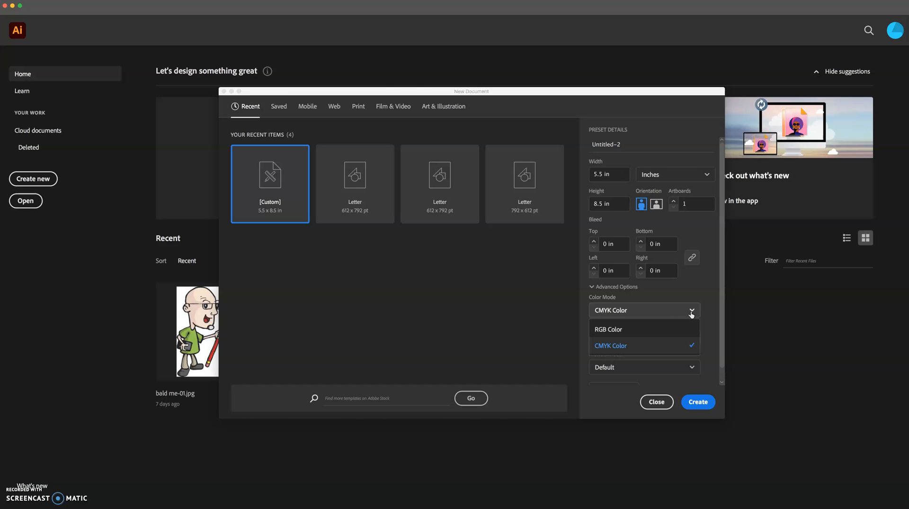
click(689, 313)
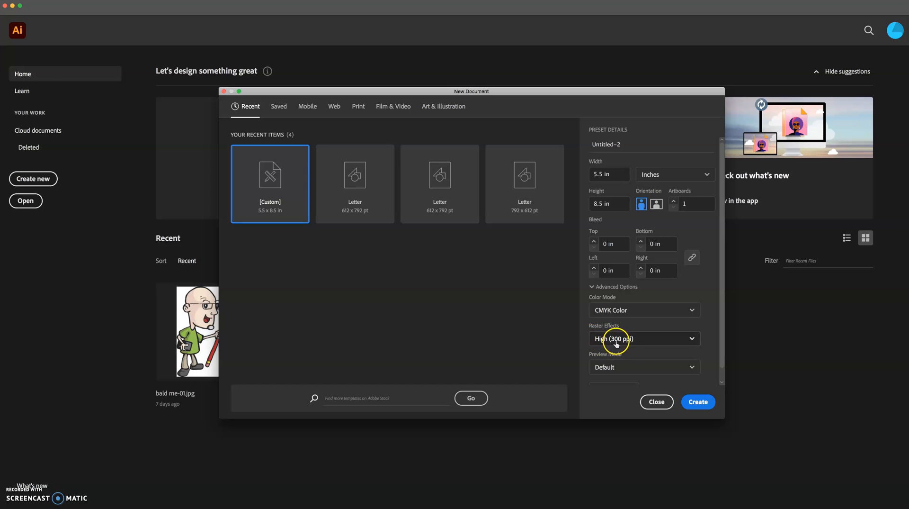
click(692, 339)
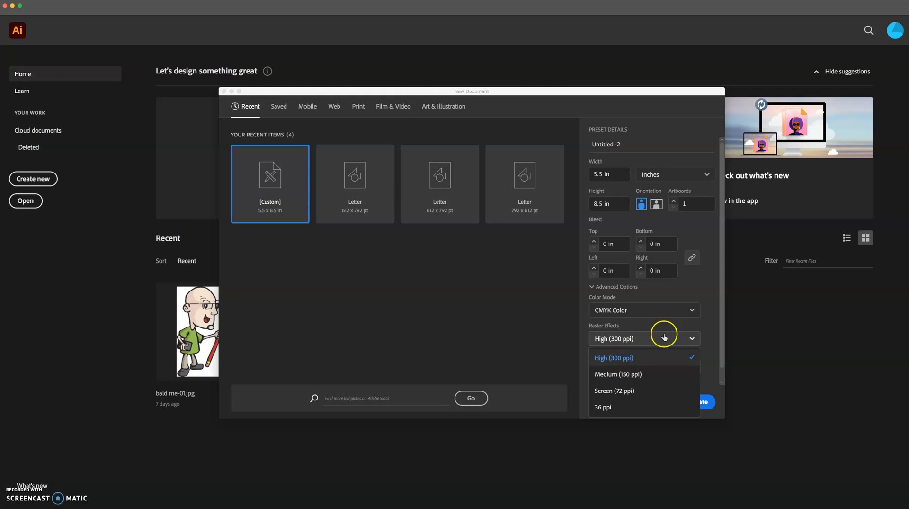
click(692, 339)
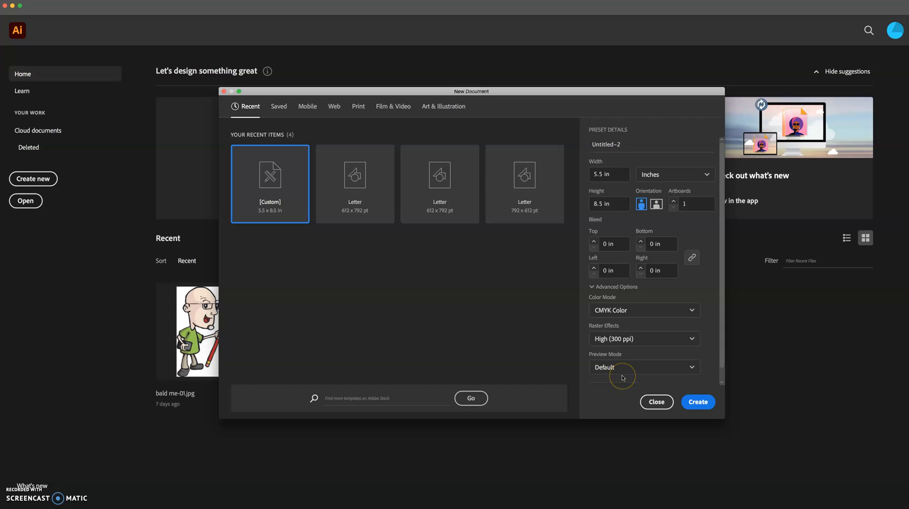
click(698, 401)
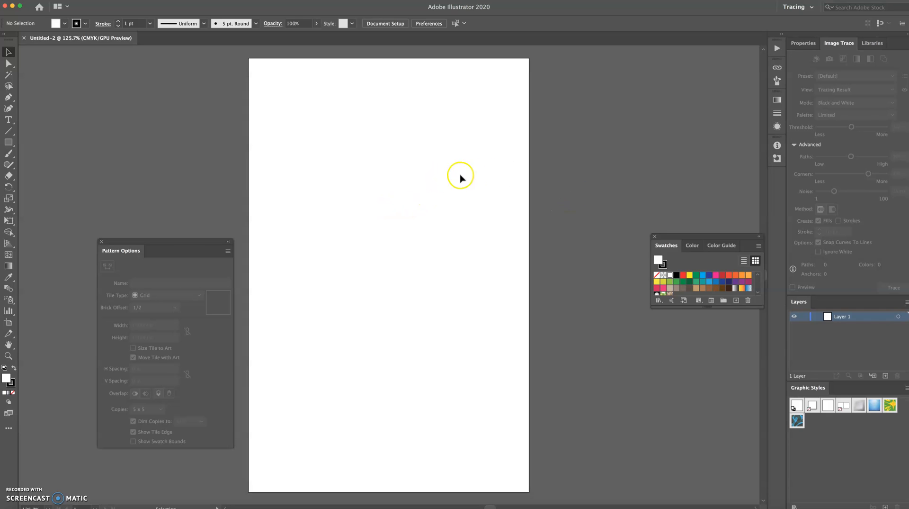
Switch Illustrator to the Tracing workspace.
click(798, 7)
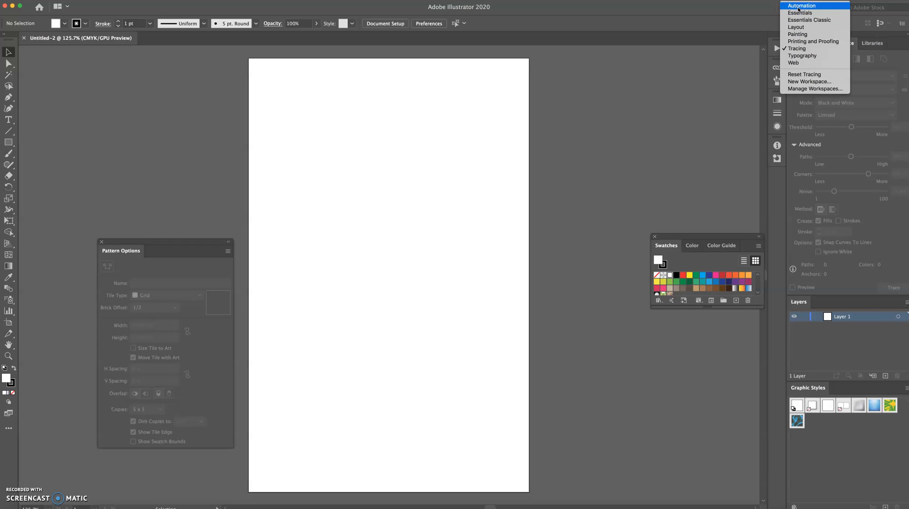
click(797, 48)
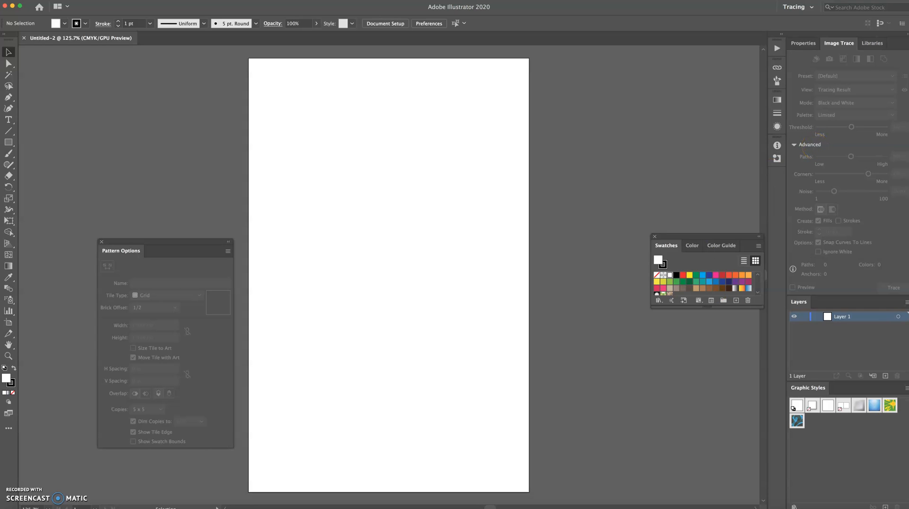
Place comic template.tmp.pdf on the artboard as linked artwork and zoom out to 50%.
drag(908, 360, 372, 234)
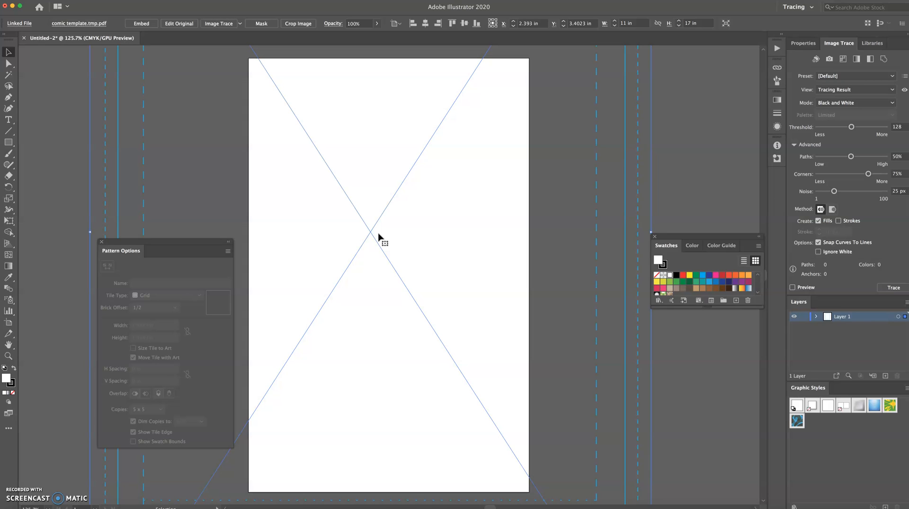
key(super+minus)
key(super+minus)
key(super+minus)
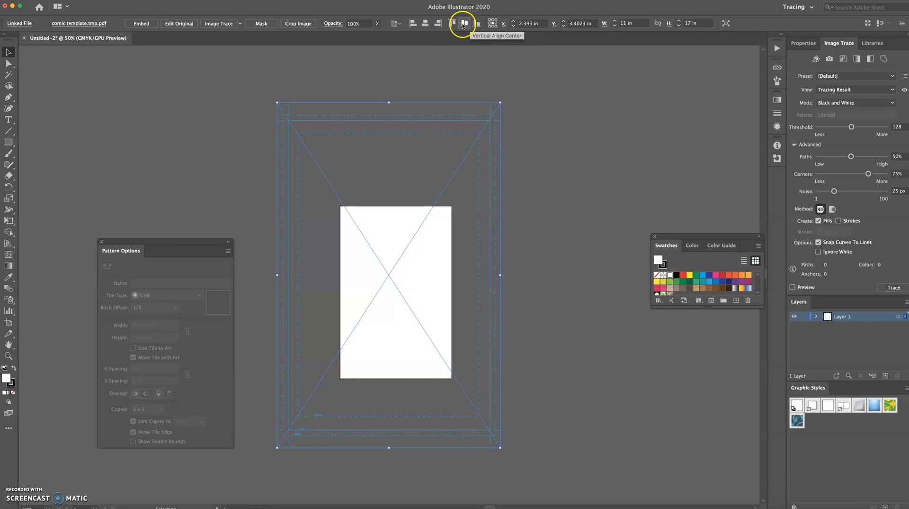
Try several alignments, ending with the template centred on the artboard at X 2.75 in, Y 4.25 in.
click(425, 24)
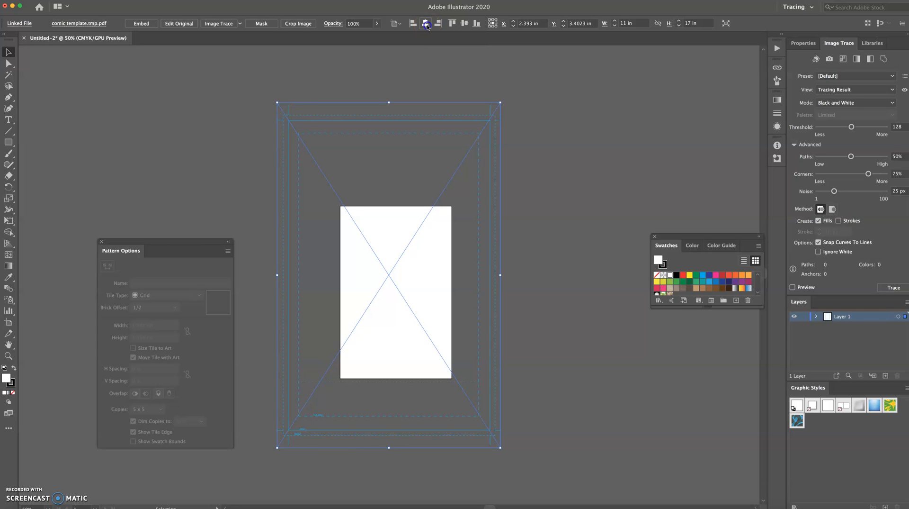
click(428, 25)
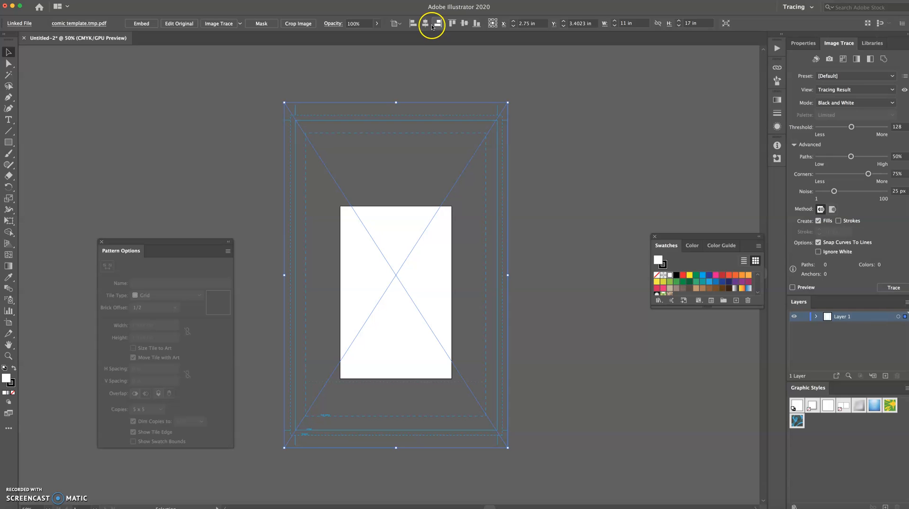
click(451, 27)
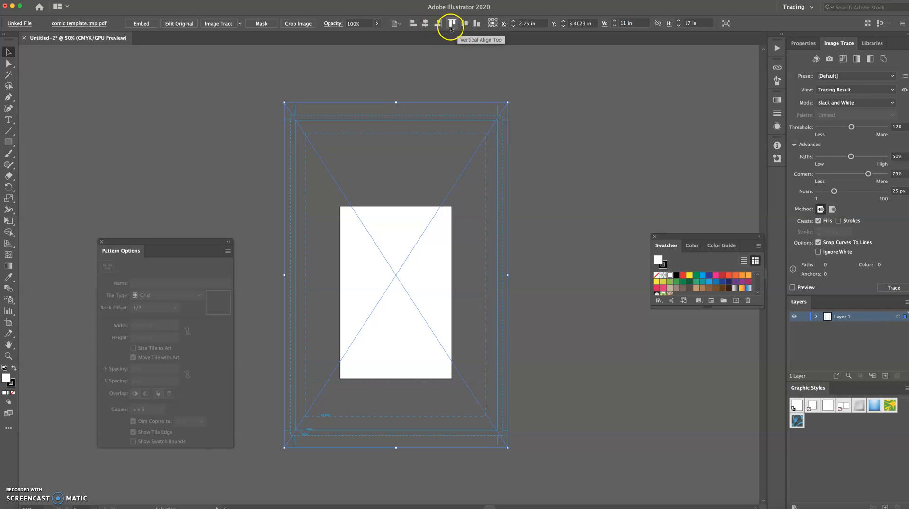
click(451, 27)
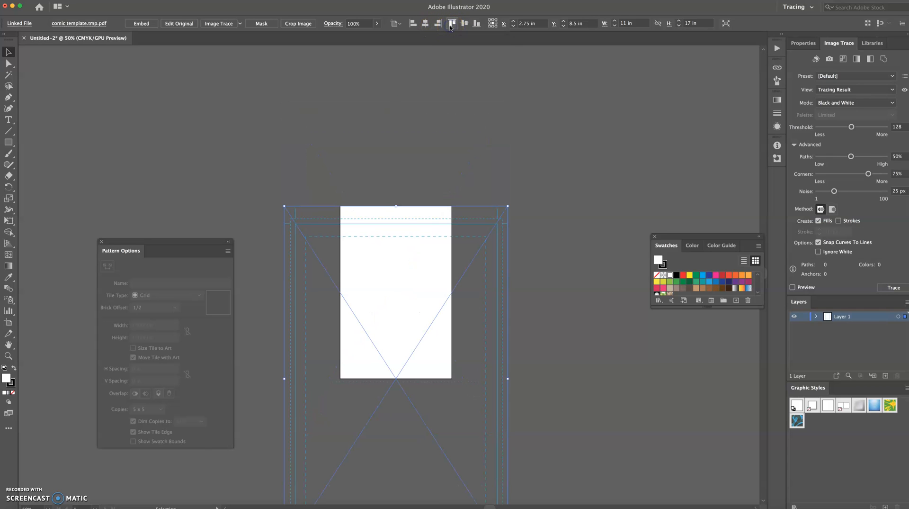
click(464, 26)
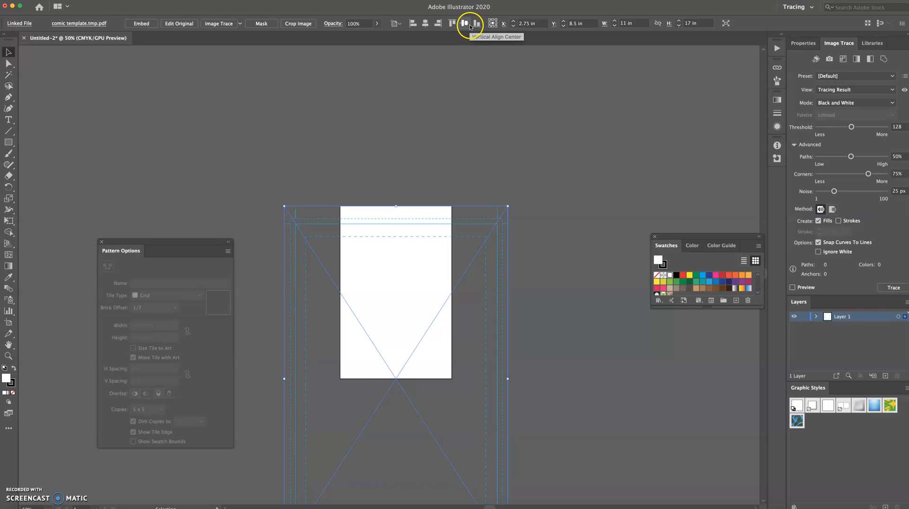
click(476, 25)
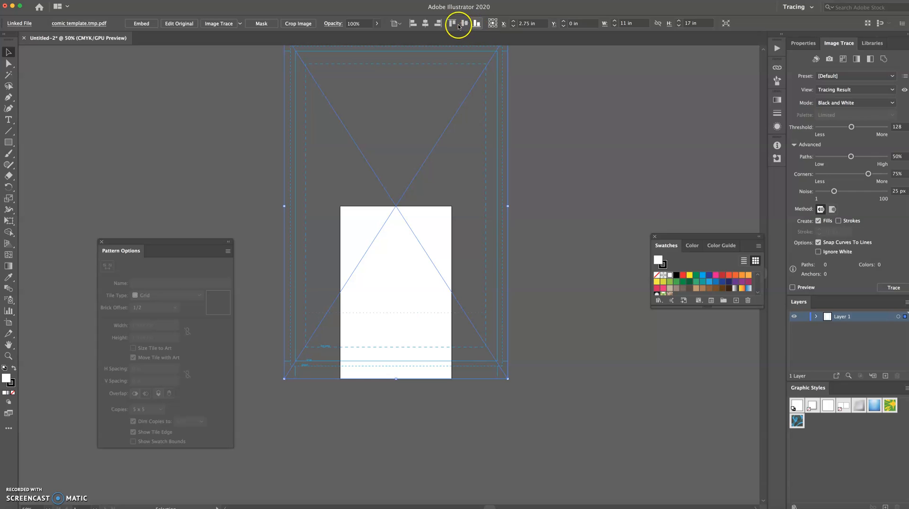
click(464, 24)
click(440, 24)
click(425, 24)
click(414, 24)
click(426, 24)
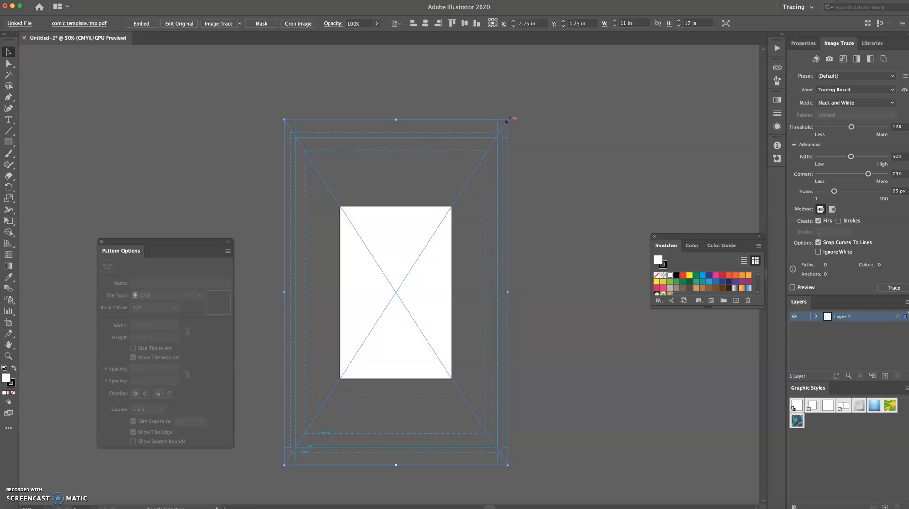
Drag the template's corners until it snaps to exactly 5.5 × 8.5 in, then view at 100%.
drag(507, 118, 453, 184)
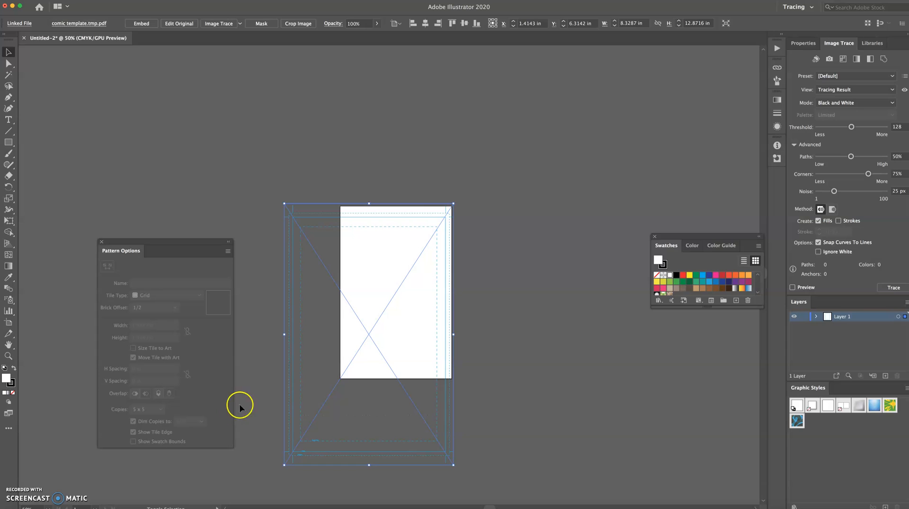
drag(284, 464, 340, 397)
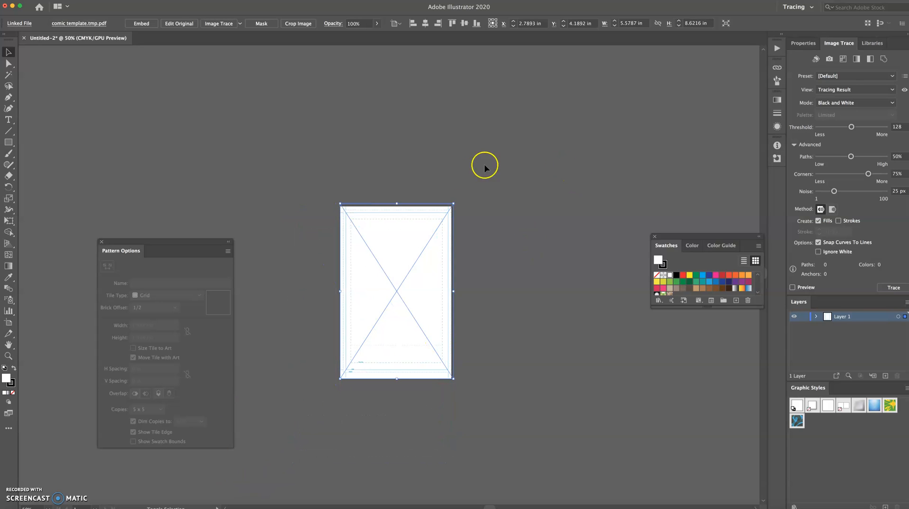
drag(453, 202, 452, 204)
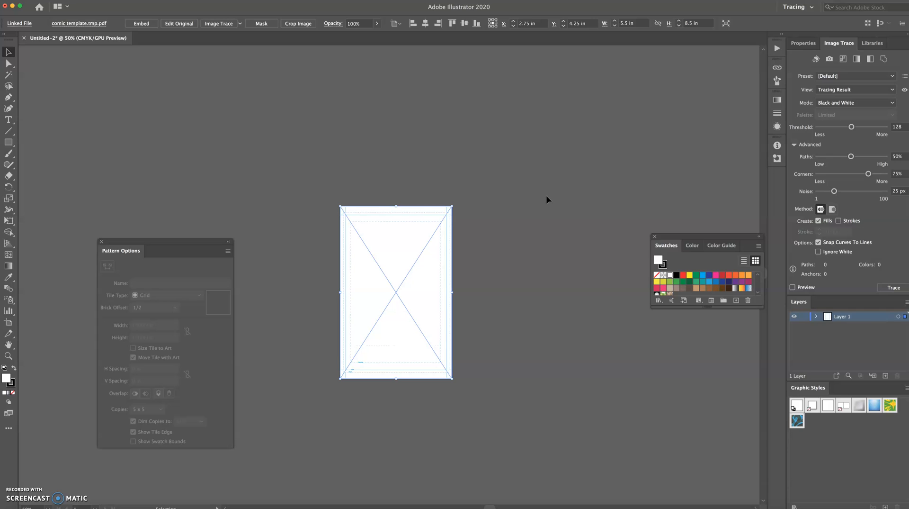
key(super+1)
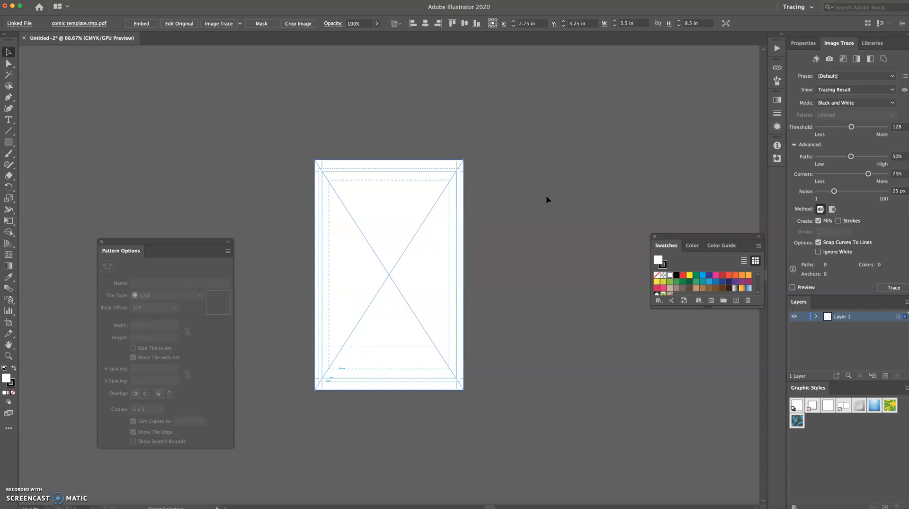
key(v)
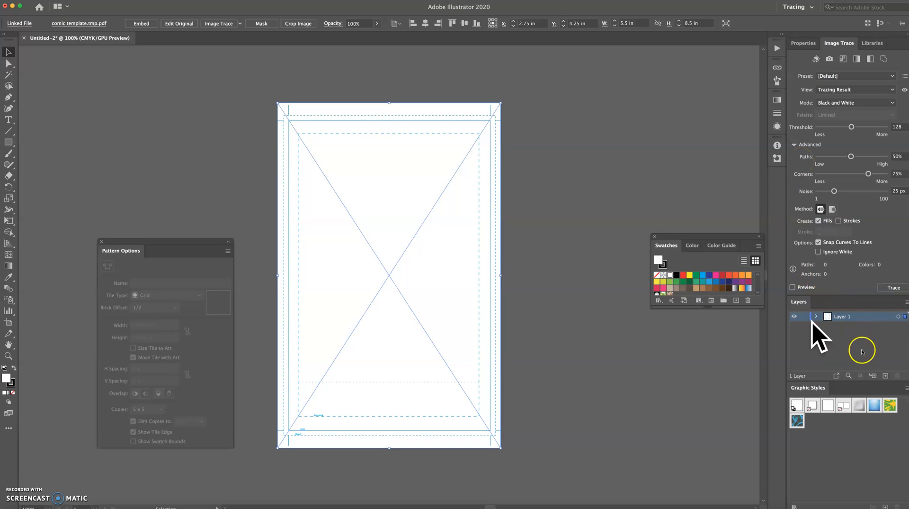
Rename Layer 1 to 'temp' in the Layers panel.
double_click(841, 317)
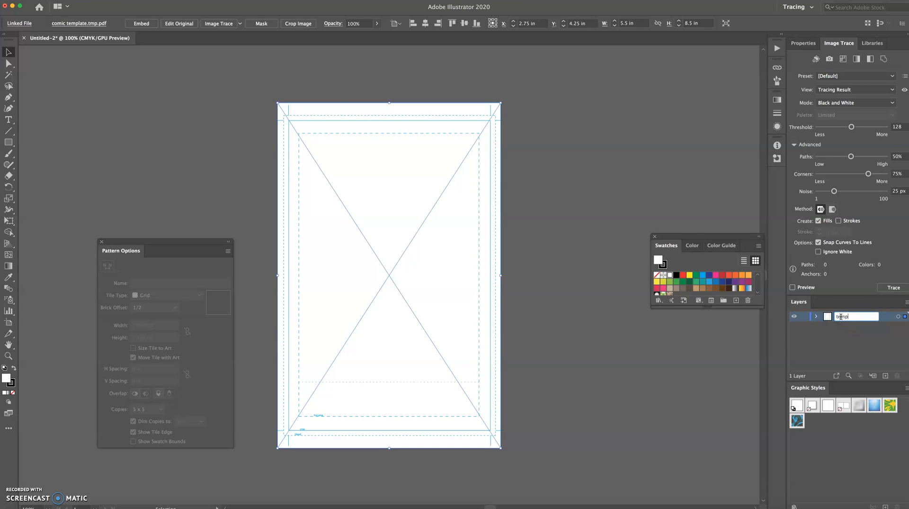
click(832, 347)
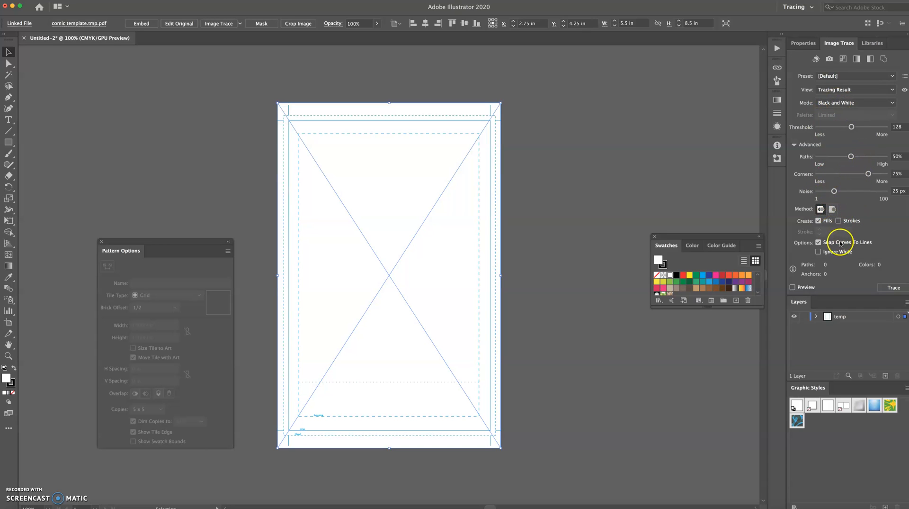
Turn on Ignore White and trace the template with the High Fidelity Photo preset.
click(818, 252)
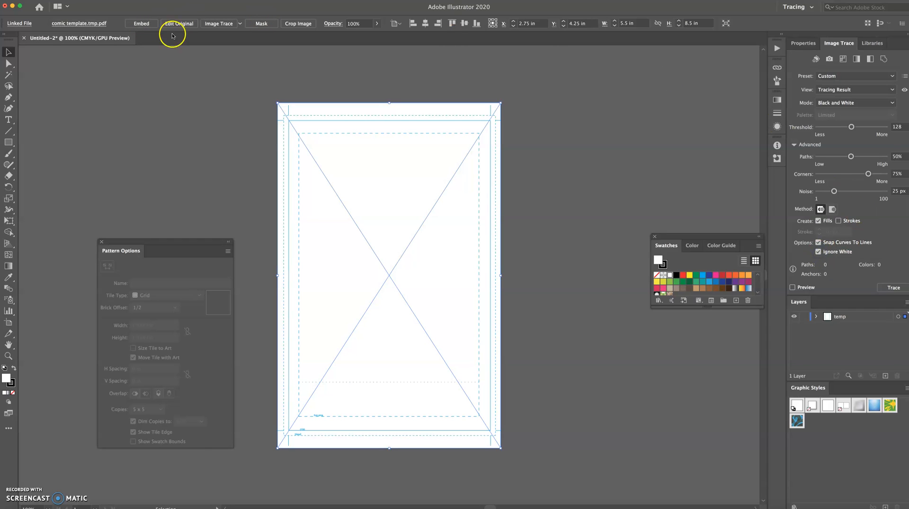
click(241, 24)
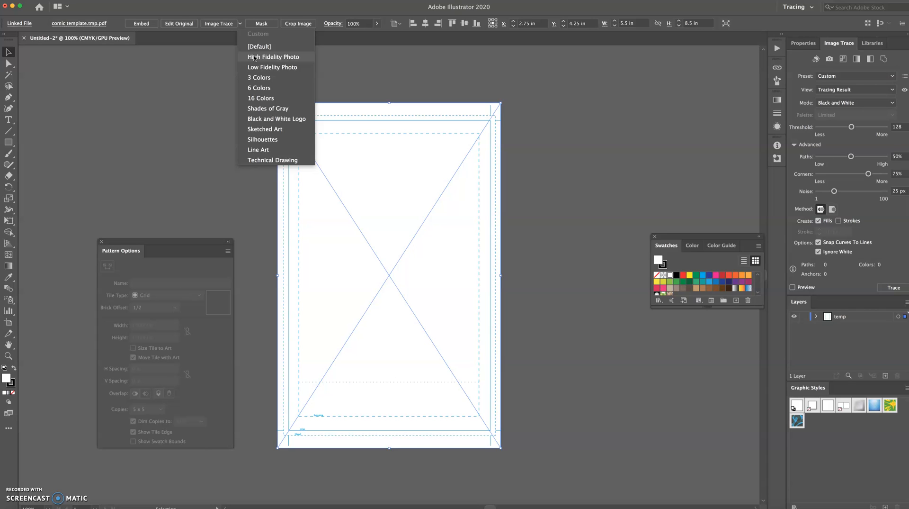
click(255, 58)
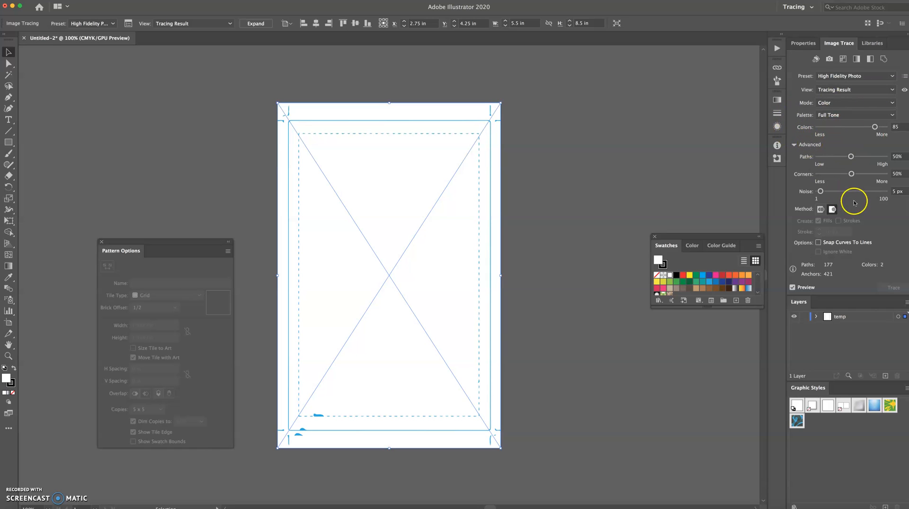
Set trace Noise to 1 px, Paths to 100%, and raise Colors to 99.
drag(822, 191, 816, 192)
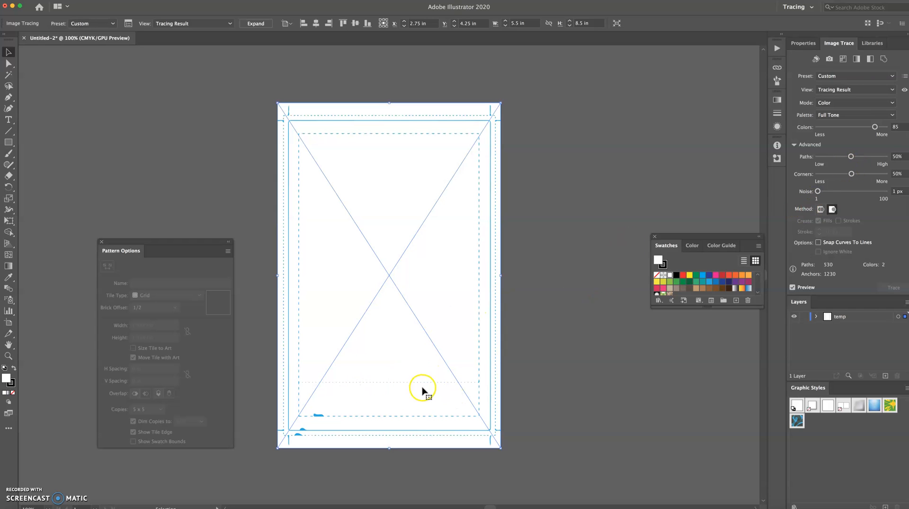
mouse_move(850, 156)
mouse_down()
mouse_move(885, 157)
mouse_move(886, 173)
mouse_up()
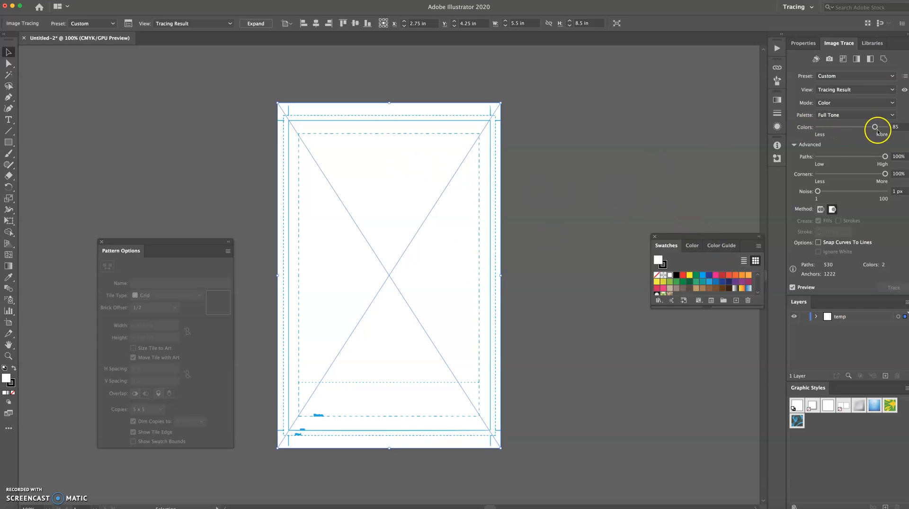
drag(877, 129, 823, 126)
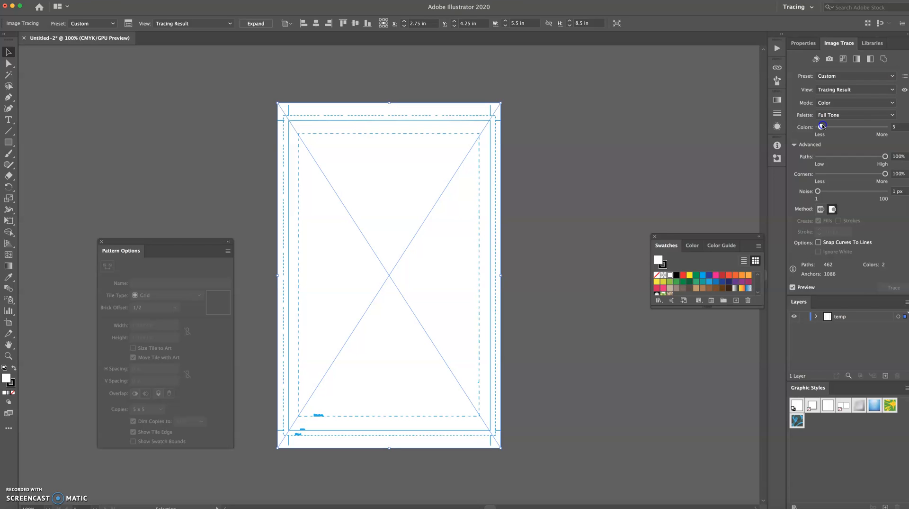
drag(823, 127, 886, 128)
Expand the trace into vector paths, lock the temp layer, and add Layer 2 above it.
click(253, 25)
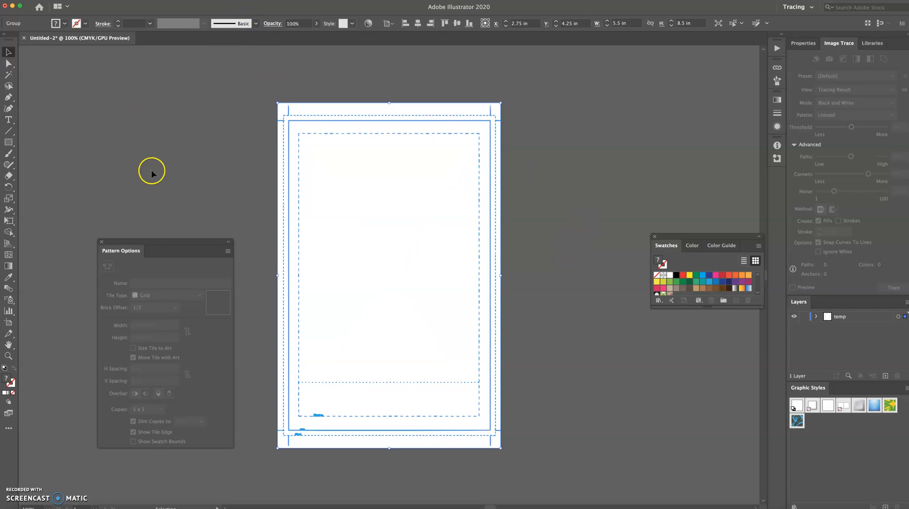
click(577, 198)
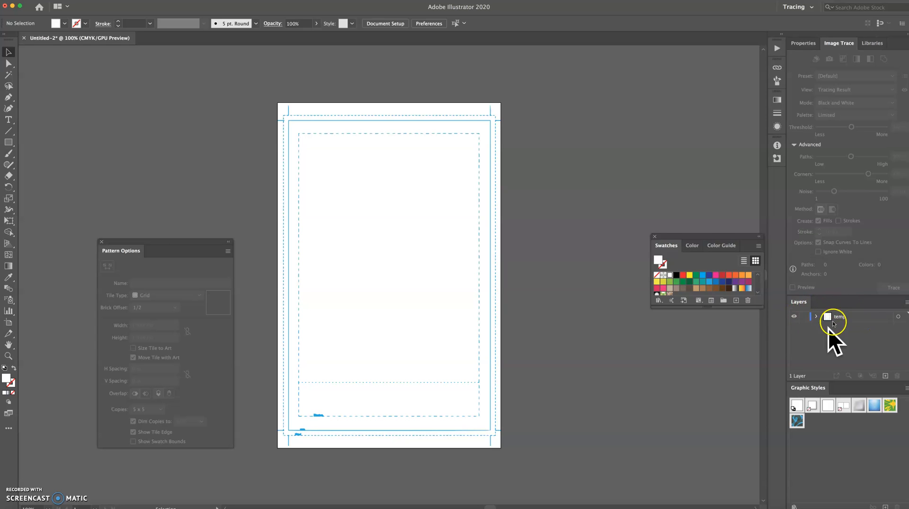
click(804, 316)
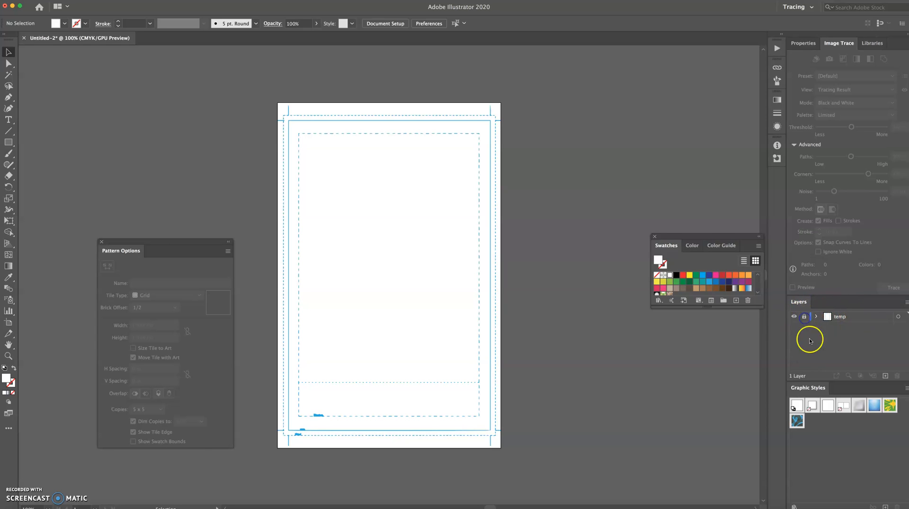
click(886, 376)
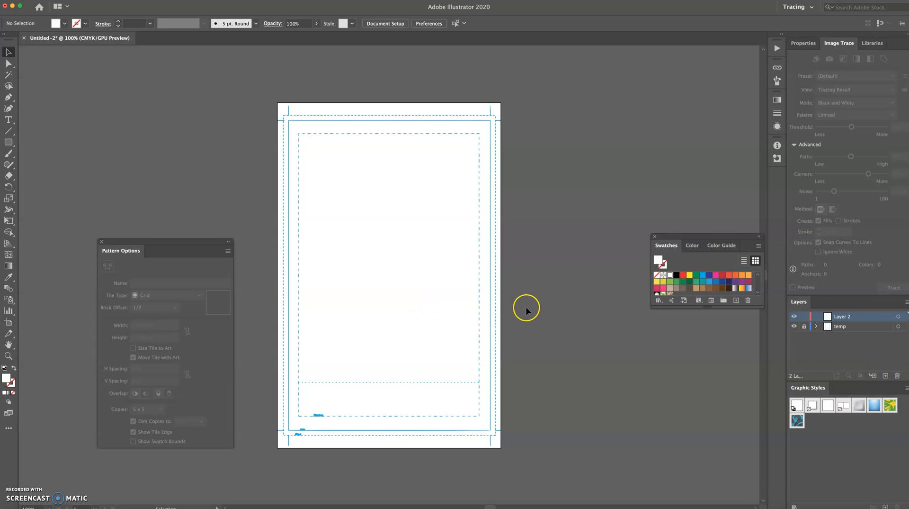